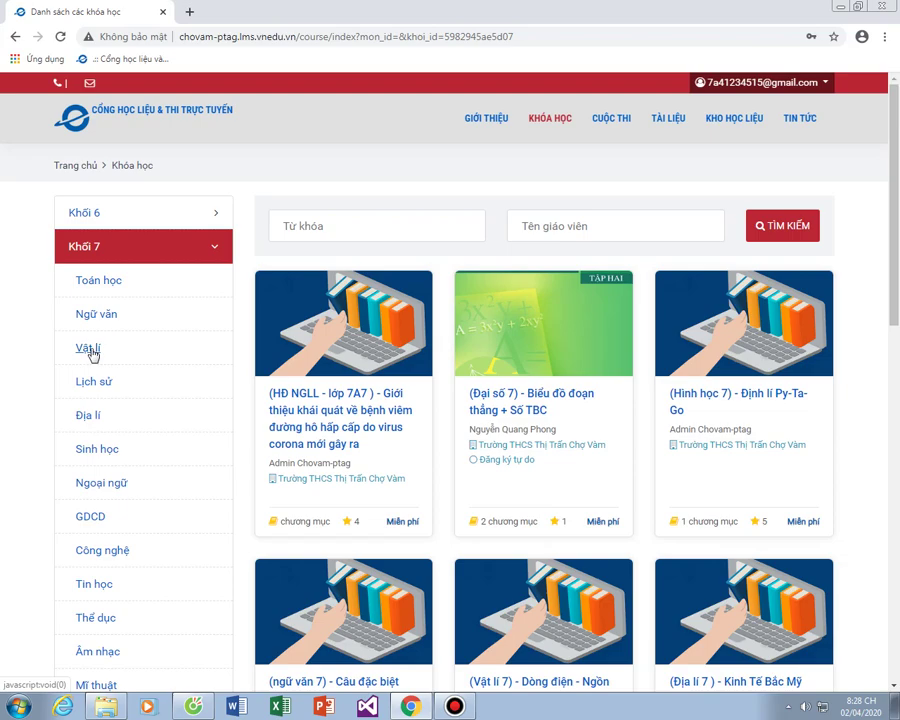
- Filter the Khối 7 courses by Vật lí and enter the course "(Vật lí 7) - Dòng điện - Ngồn điện"
scroll(683, 412, "down", 12)
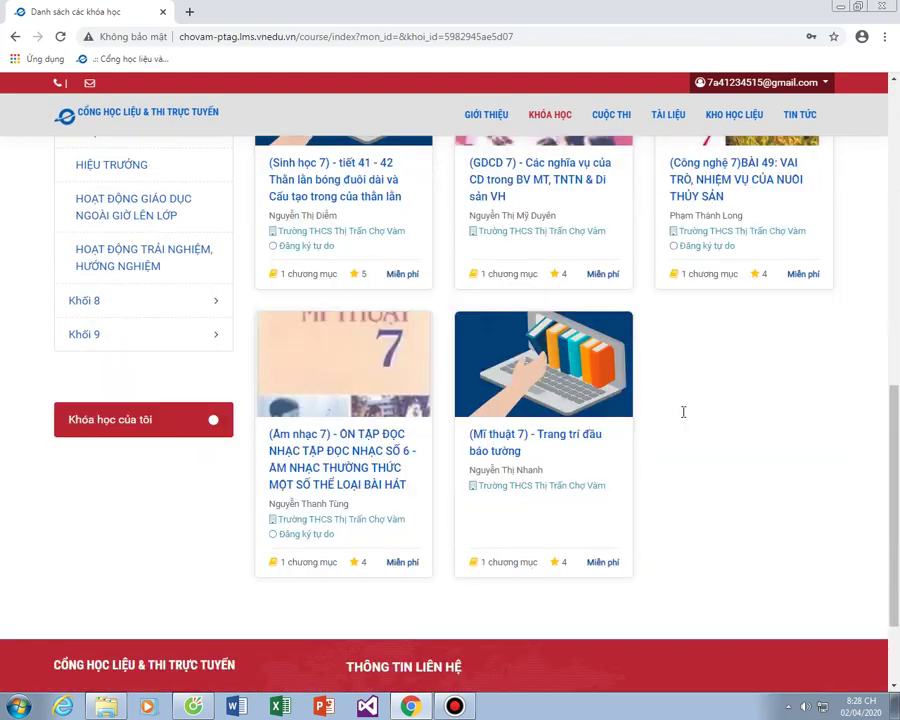
scroll(683, 412, "down", 1)
scroll(537, 488, "up", 13)
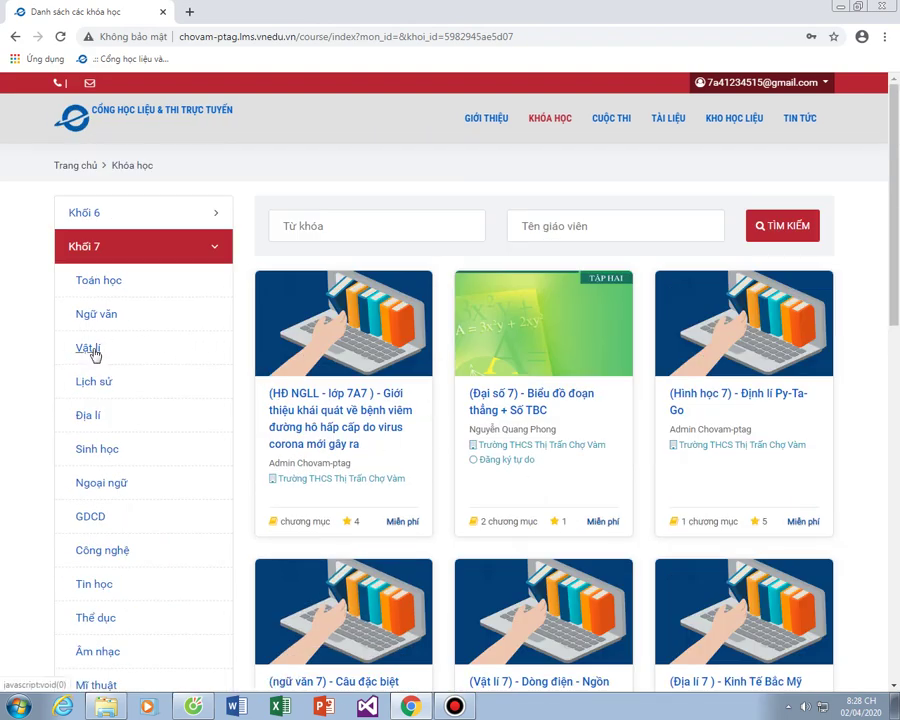
left_click(91, 350)
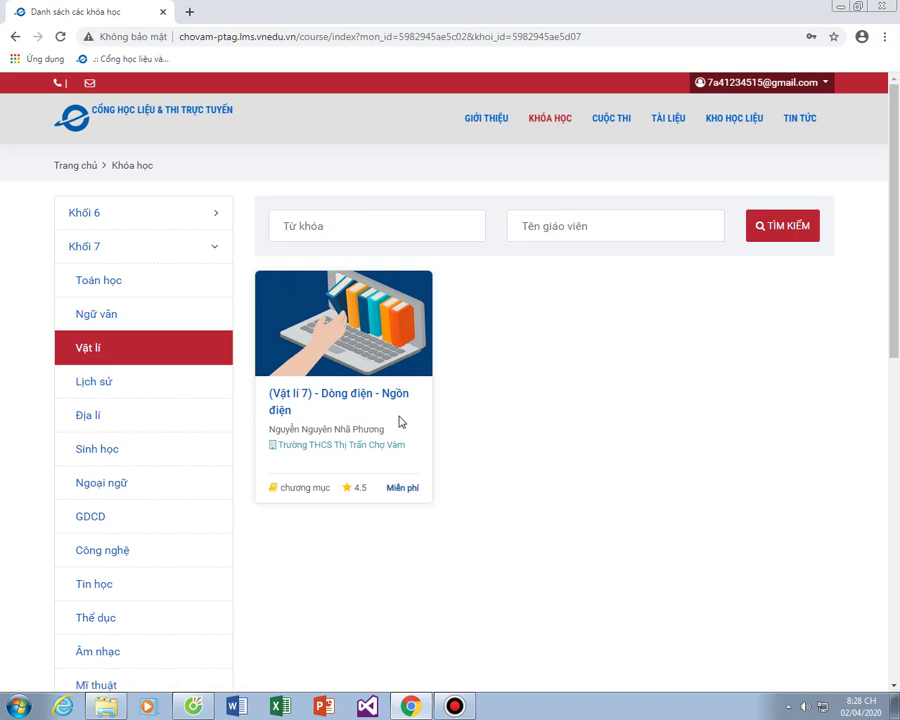
left_click(352, 398)
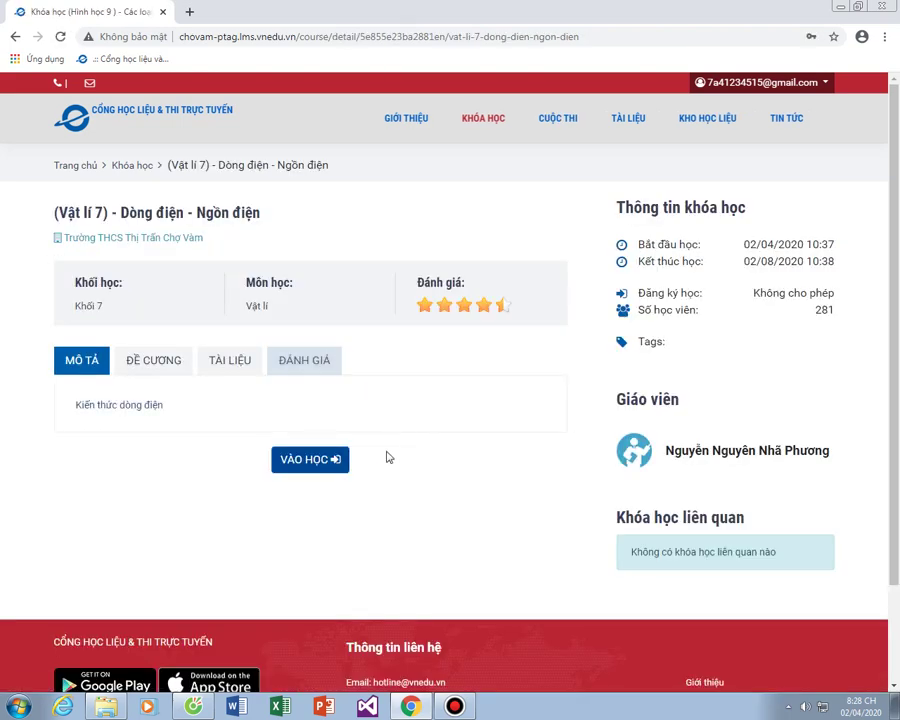
left_click(320, 464)
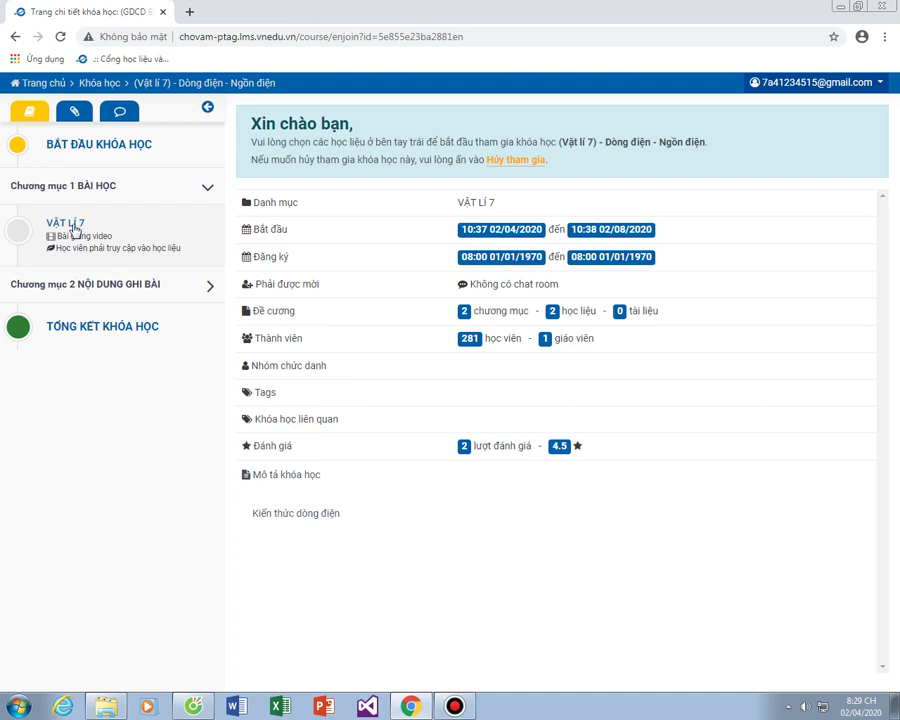
- Play the VẬT LÍ 7 video lecture in Chương mục 1 BÀI HỌC and pause it
left_click(73, 229)
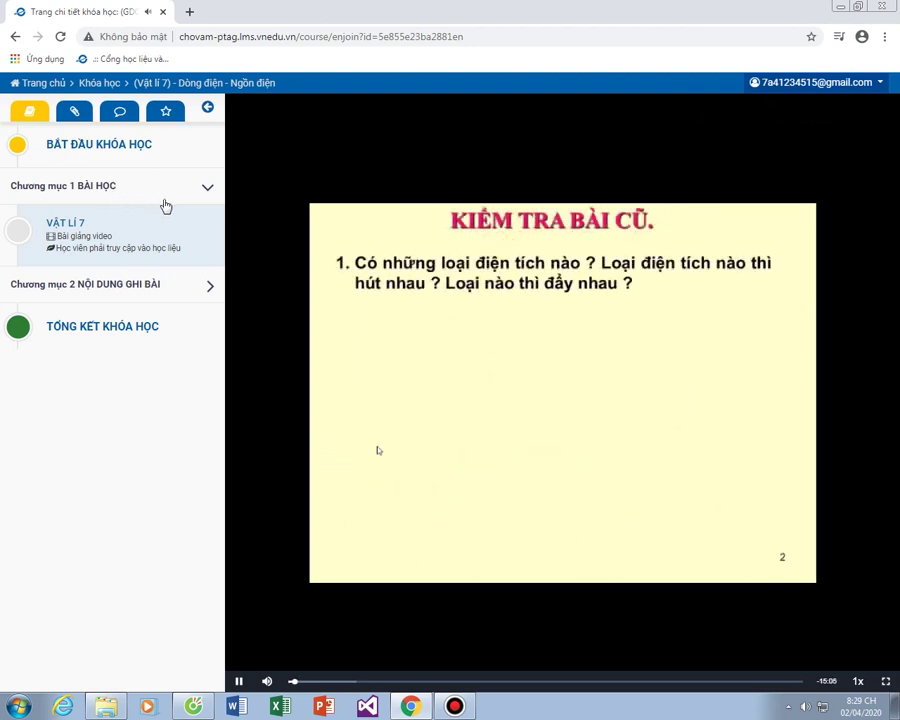
left_click(239, 680)
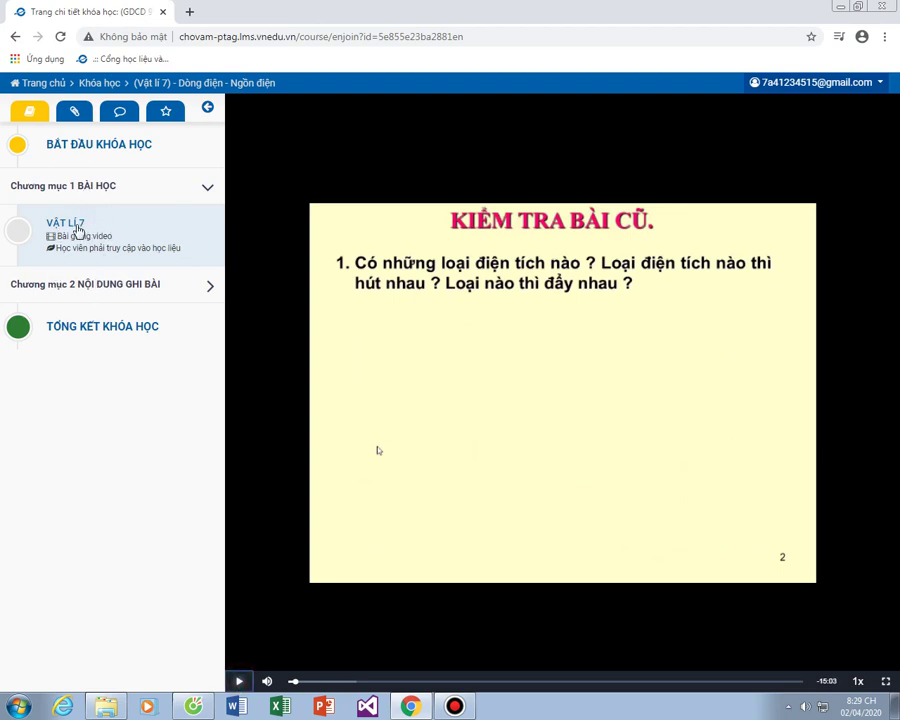
- Expand Chương mục 2 NỘI DUNG GHI BÀI and load its NỘI DUNG GHI BÀI homework item with the document preview
left_click(130, 289)
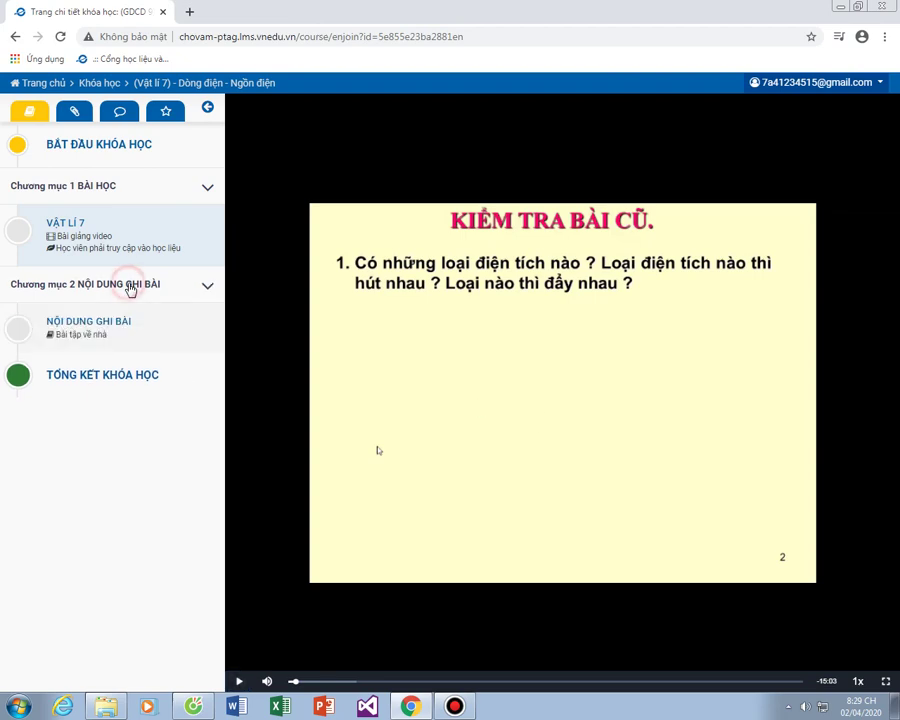
left_click(101, 327)
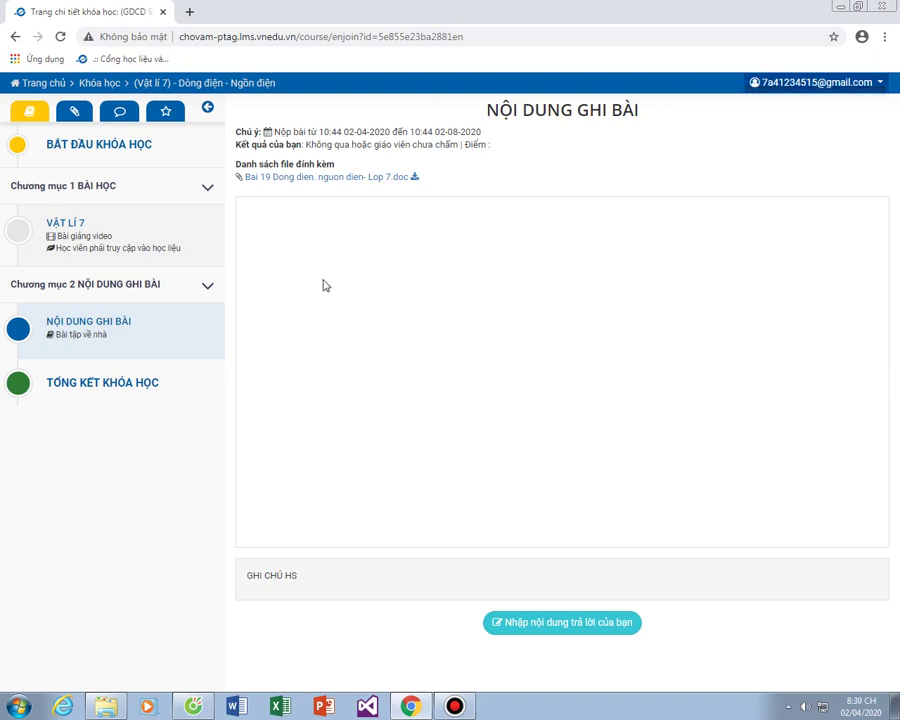
left_click(124, 322)
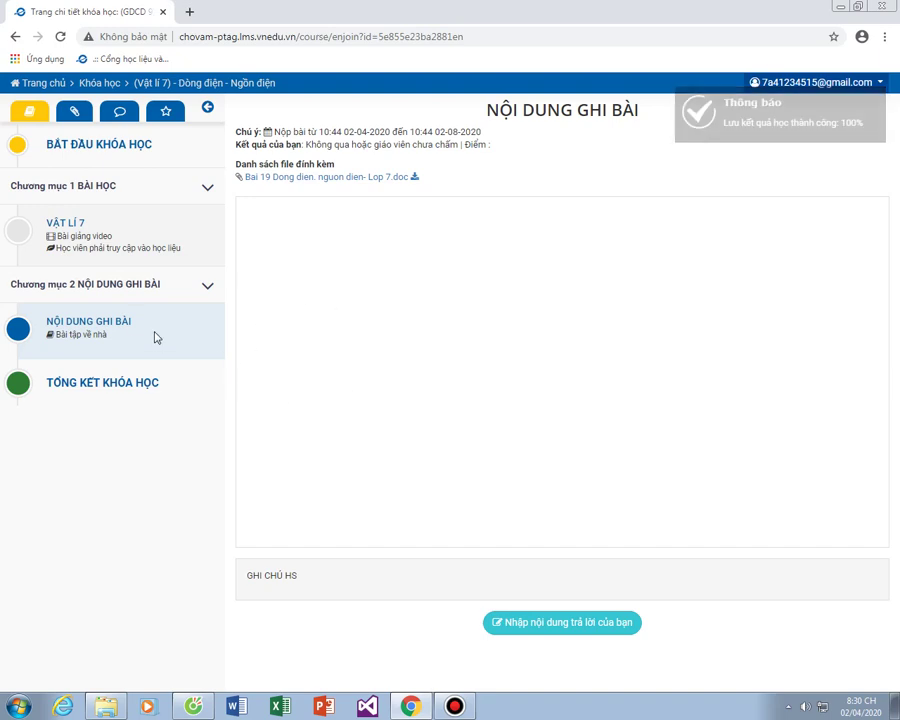
left_click(117, 322)
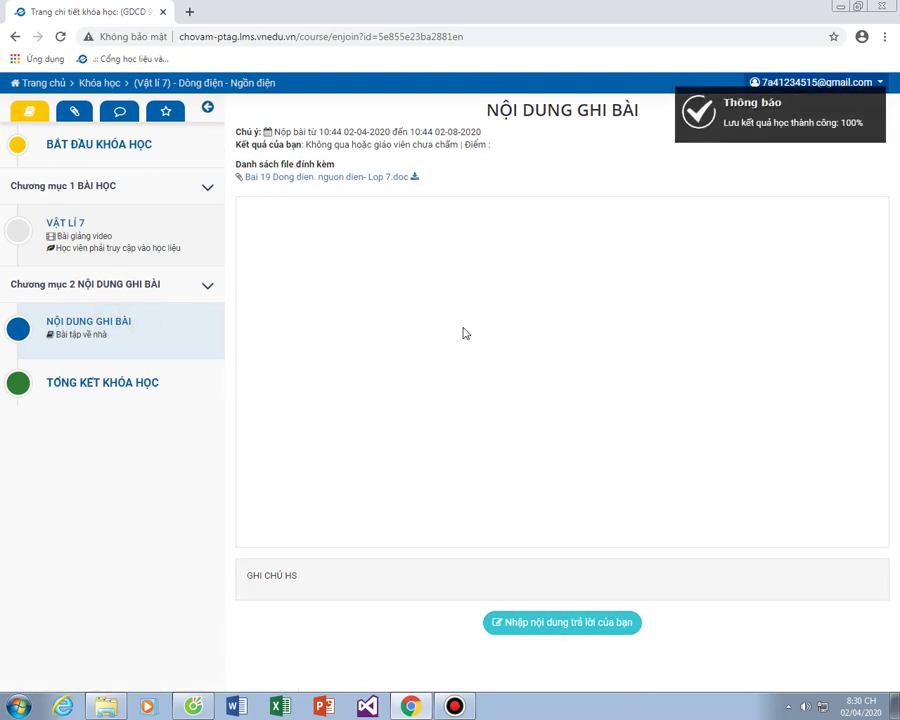
left_click(119, 324)
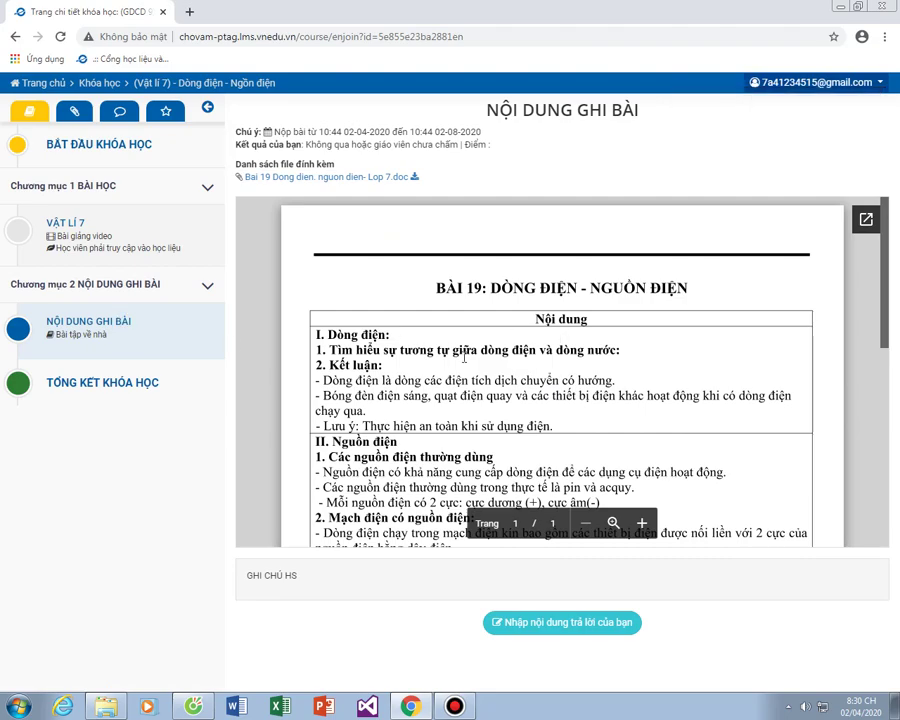
- Read through the Bài 19 document preview and download the attached file "Bai 19 Dong dien. nguon dien- Lop 7.doc"
scroll(464, 357, "down", 6)
scroll(464, 357, "up", 8)
scroll(488, 352, "down", 6)
scroll(488, 354, "up", 6)
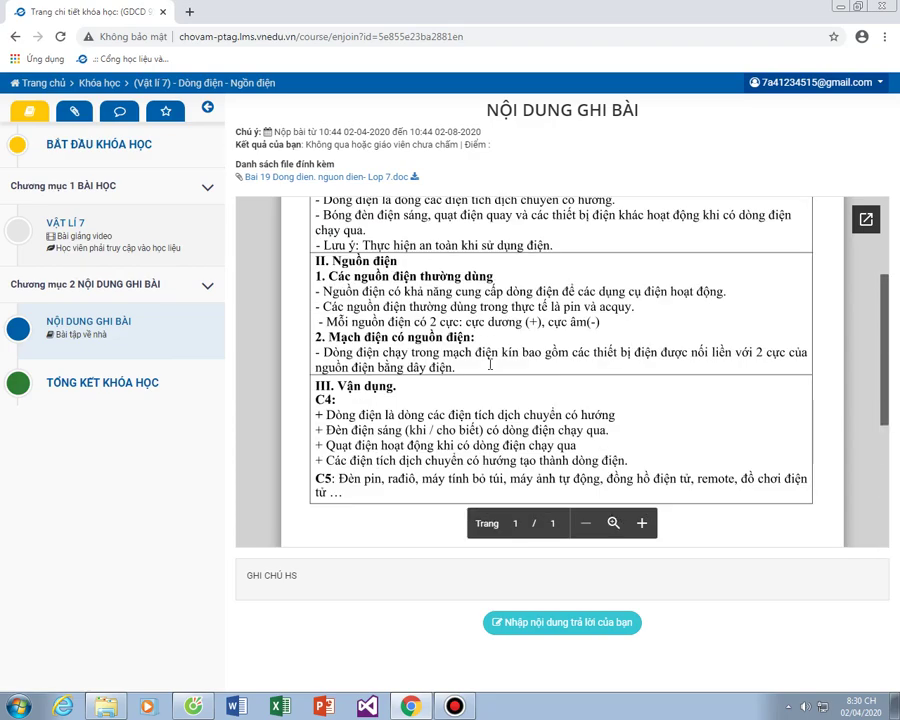
scroll(490, 364, "down", 6)
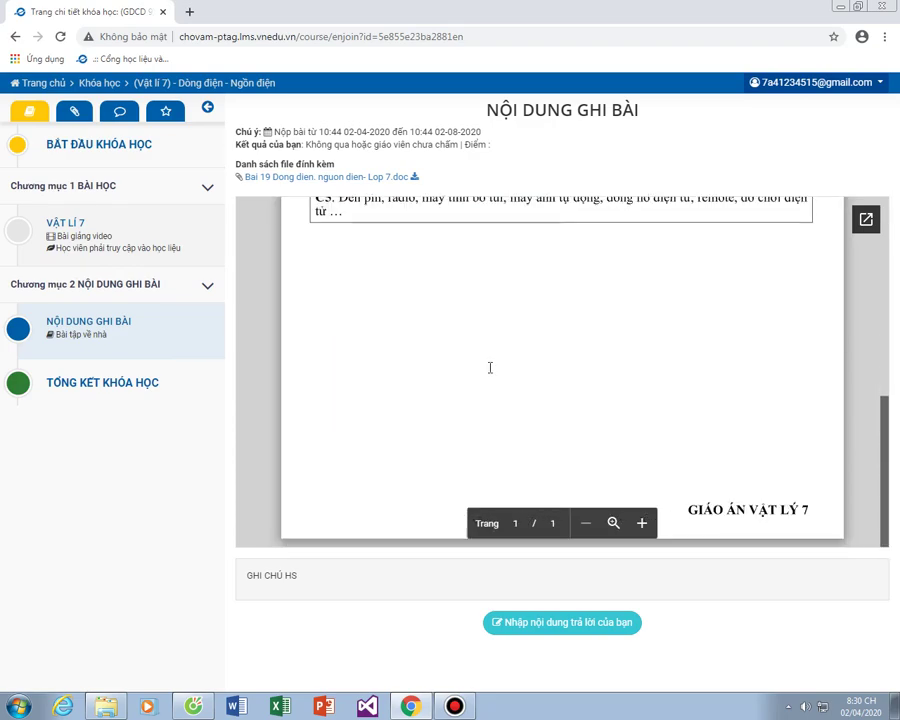
scroll(490, 366, "up", 5)
scroll(490, 364, "up", 2)
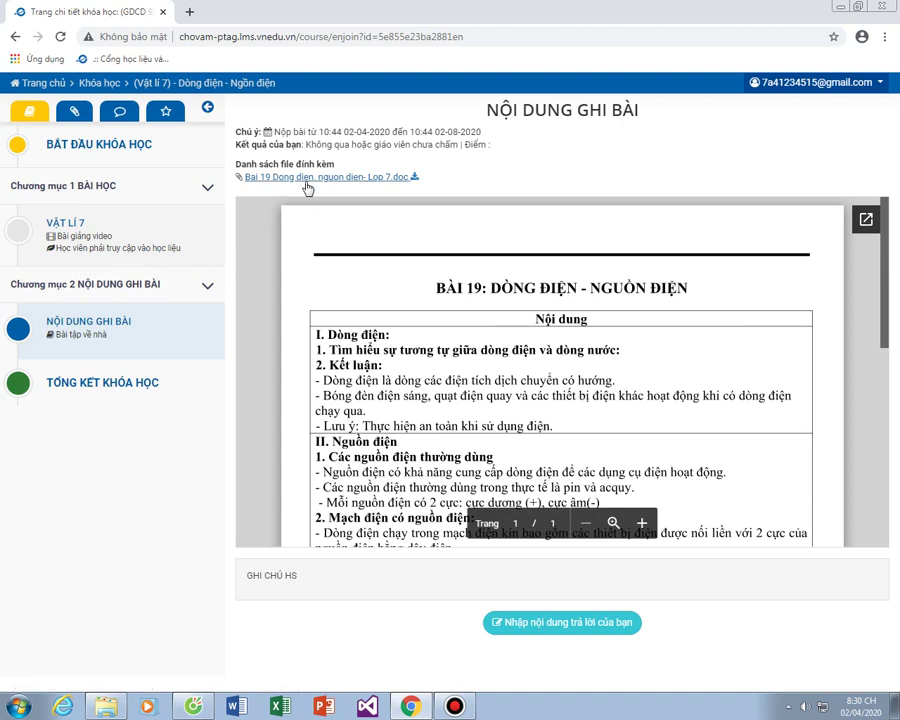
left_click(415, 178)
left_click(586, 418)
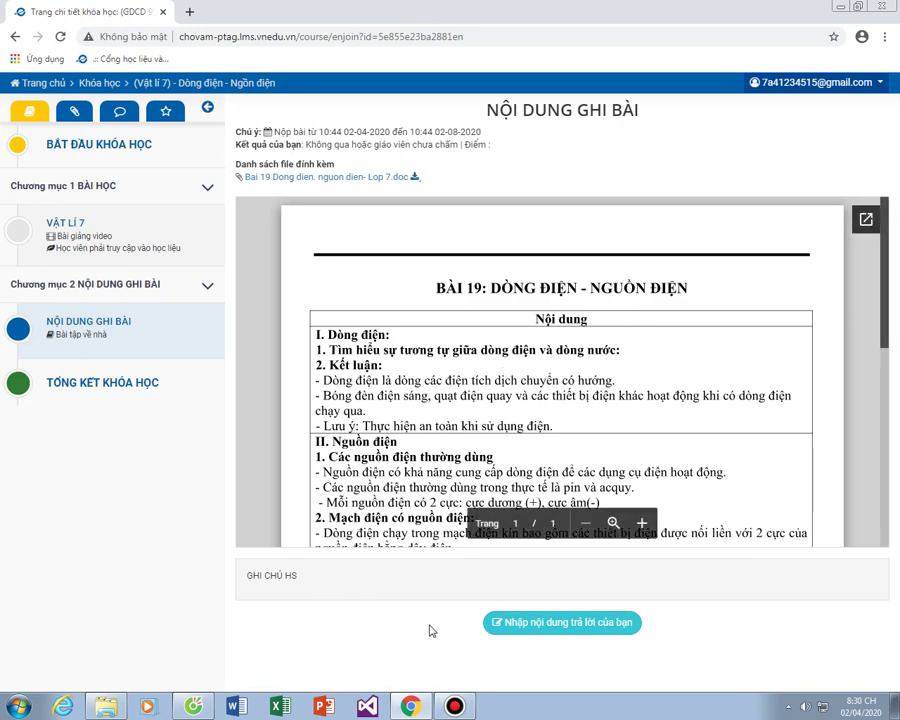
- Submit a homework reply with the two lines "em học xong bài rồi" and "cô gởi bài khác nhé"
scroll(630, 312, "down", 1)
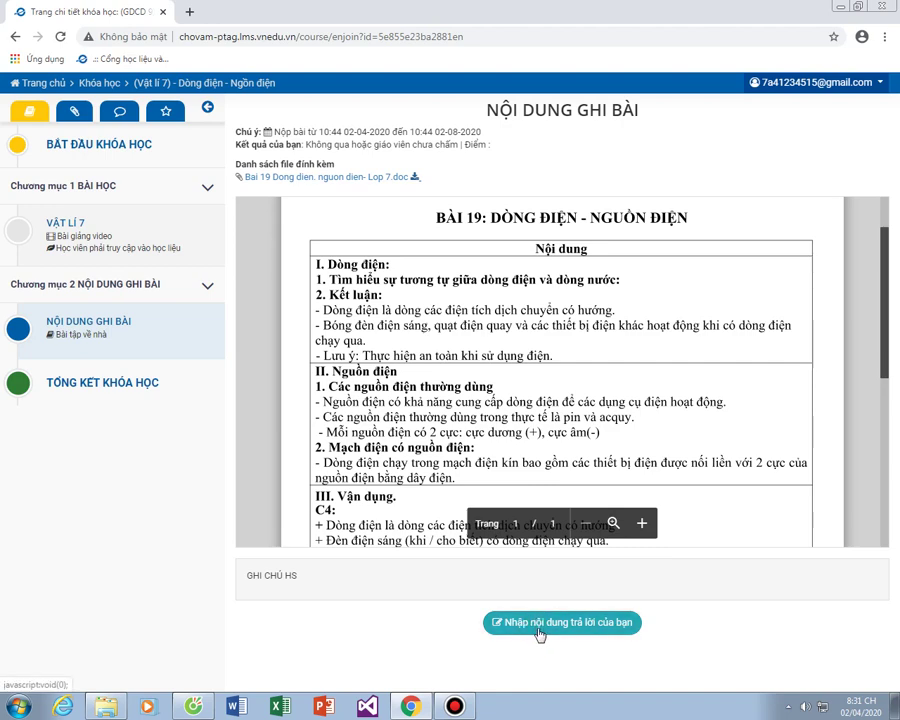
left_click(578, 628)
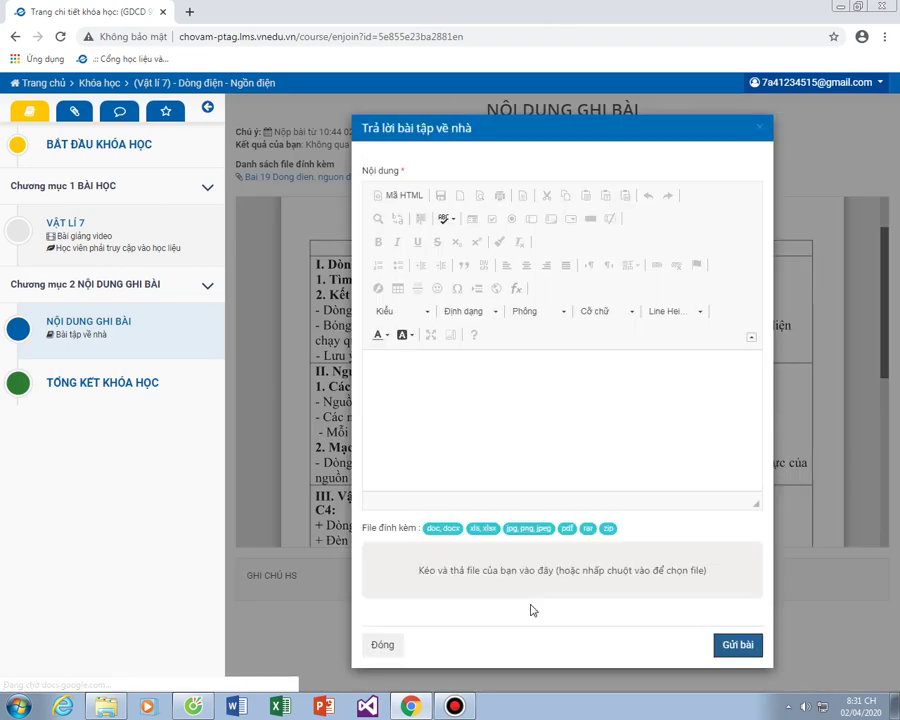
left_click(454, 378)
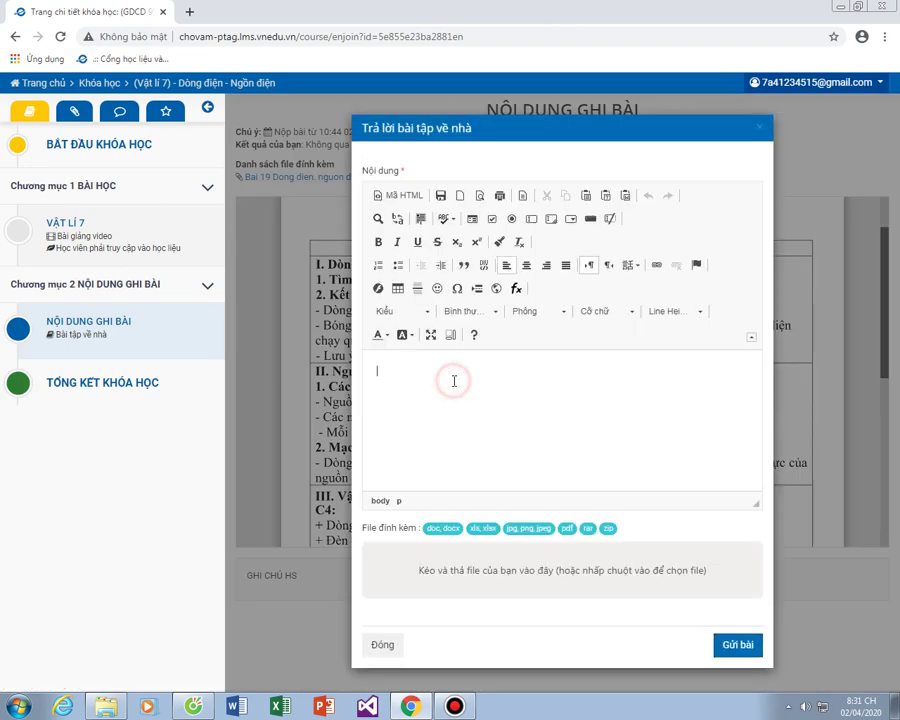
left_click(423, 162)
left_click(388, 369)
type("cô gởi bài khác nhé")
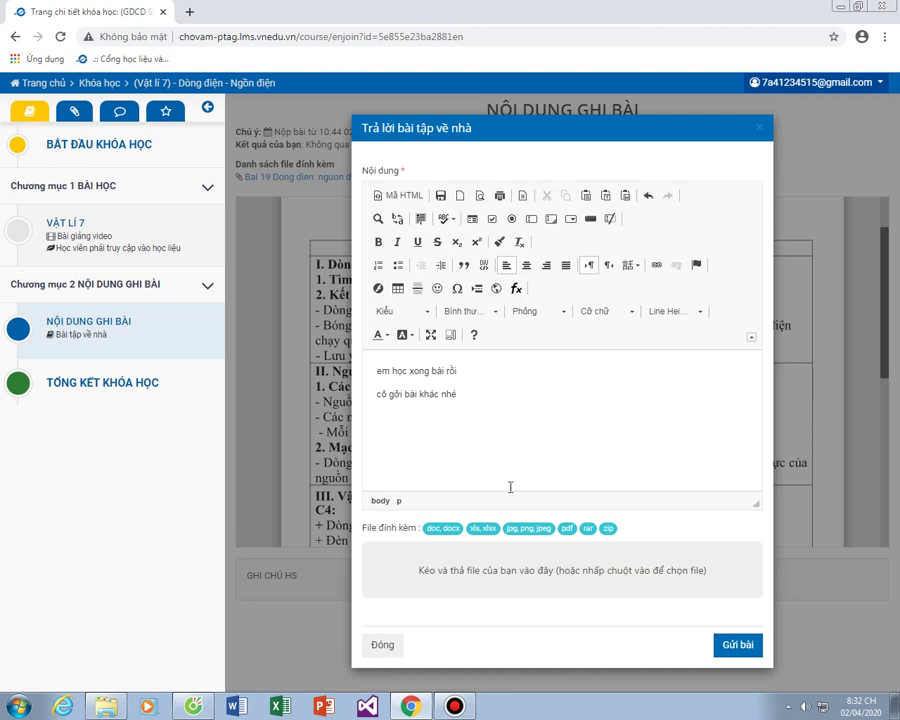
left_click(740, 646)
- Start another homework reply and write "em làm xong bài" and "cô nhận xét dùm em" on two lines
scroll(480, 595, "down", 1)
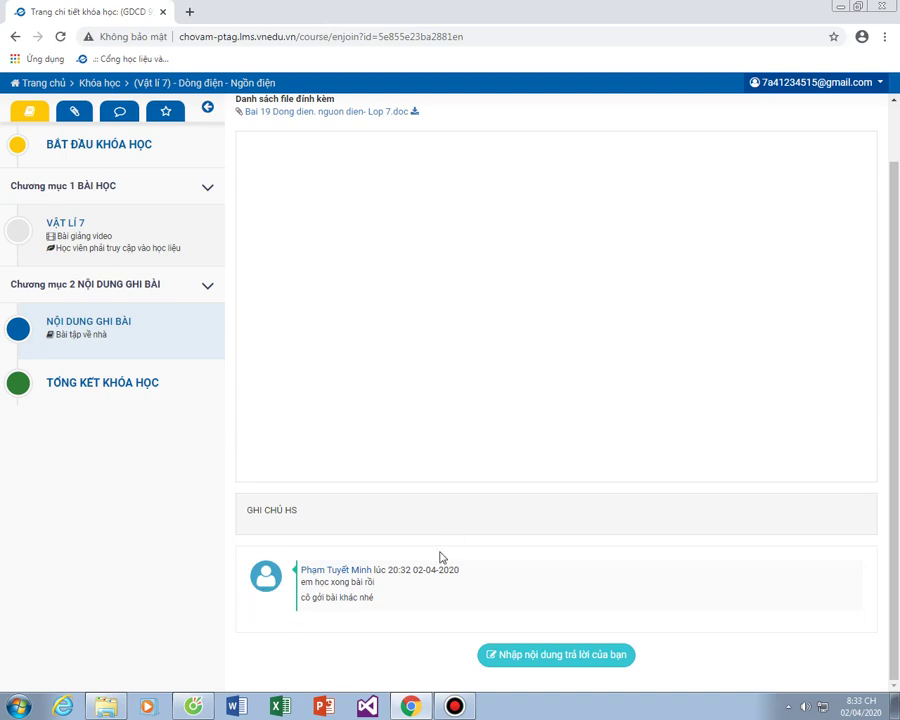
left_click(577, 657)
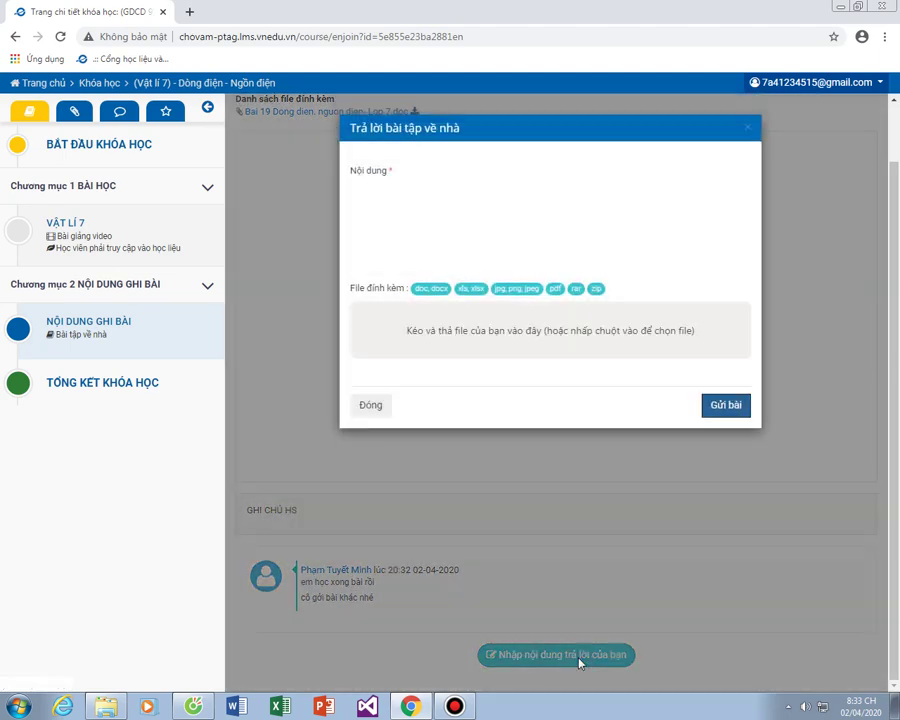
left_click(415, 390)
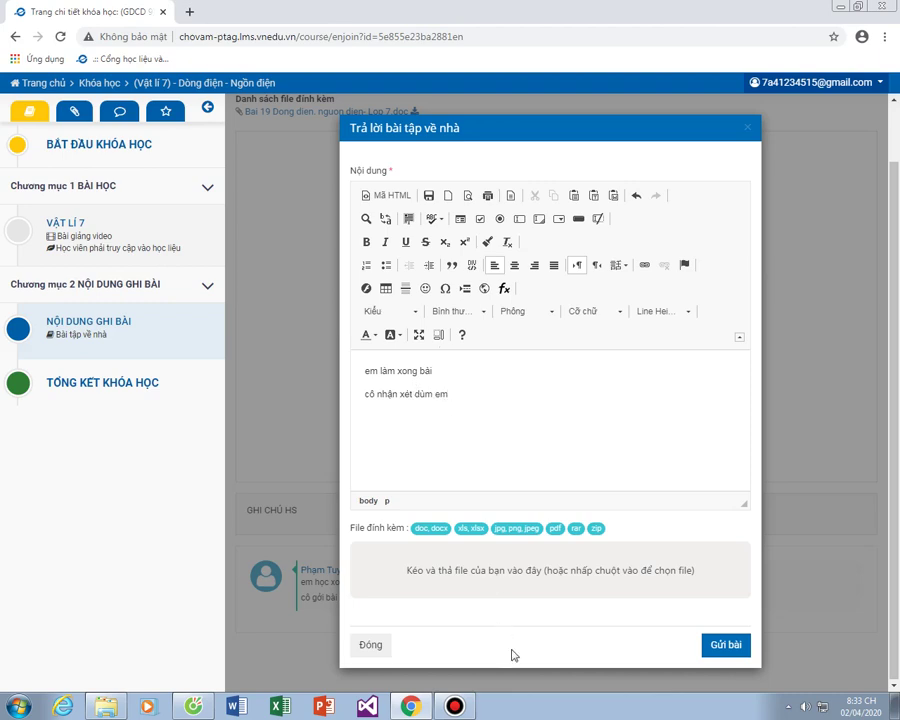
- Upload the Word file "mau giao" from drive NHCHI5A2 (G:) as the reply's attachment and submit the homework
left_click(536, 570)
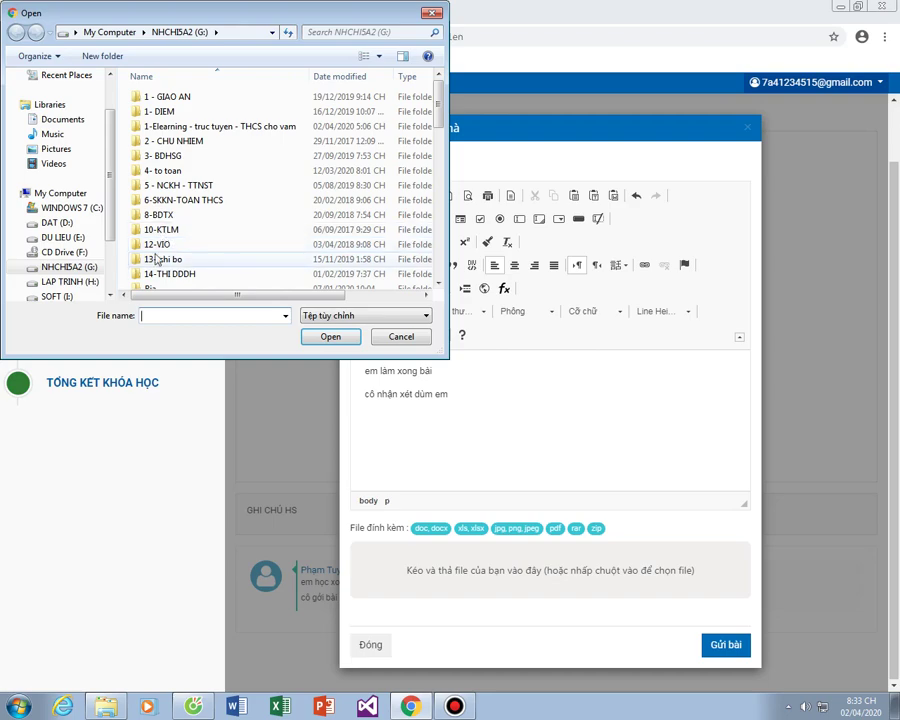
left_click(440, 104)
left_click_drag(440, 104, 450, 217)
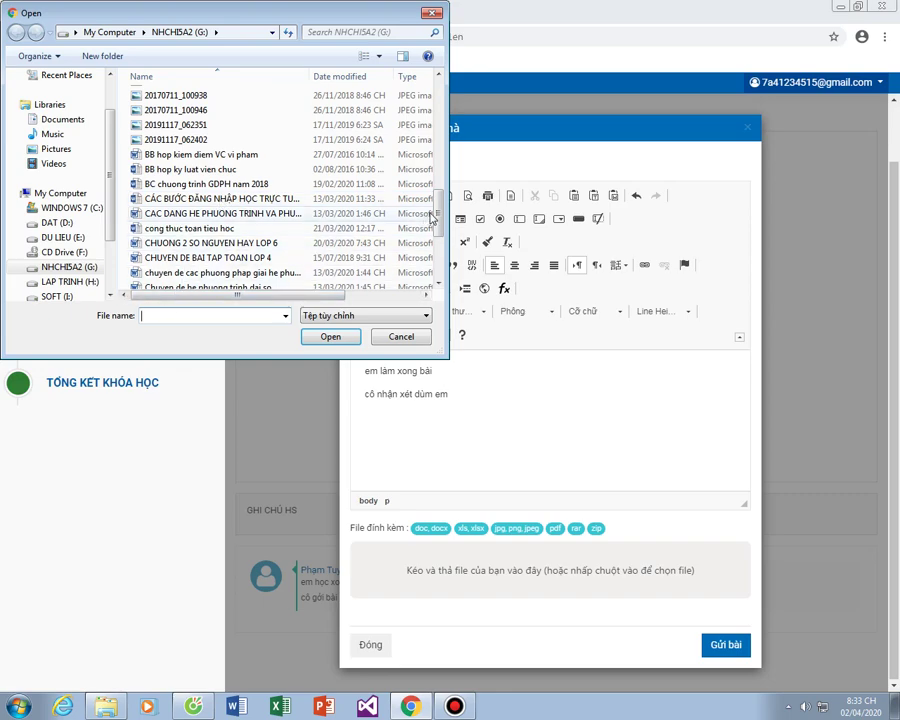
scroll(434, 205, "down", 3)
left_click(150, 205)
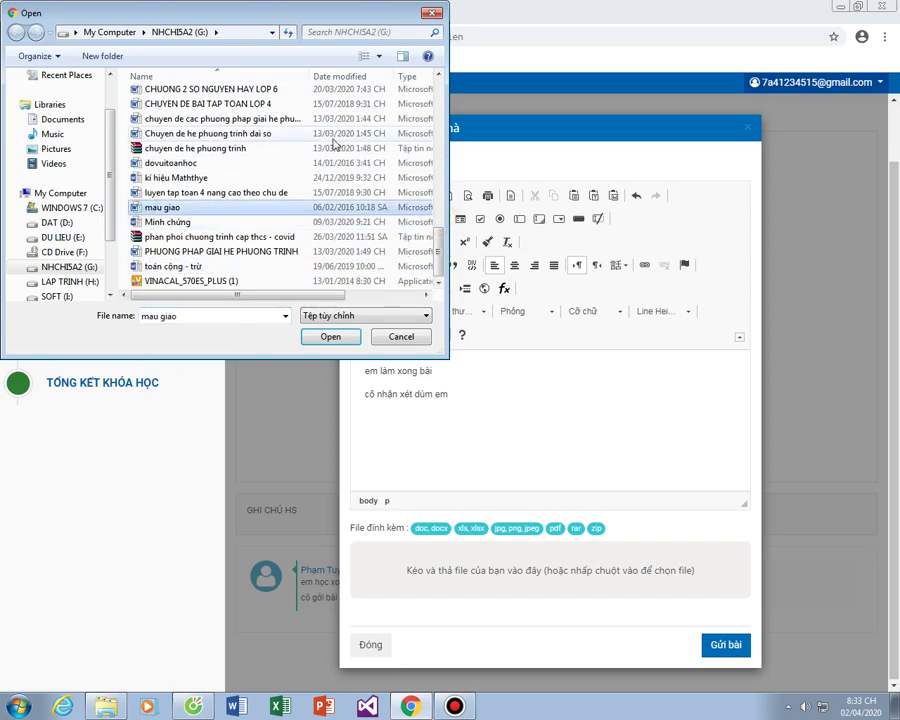
scroll(224, 156, "up", 4)
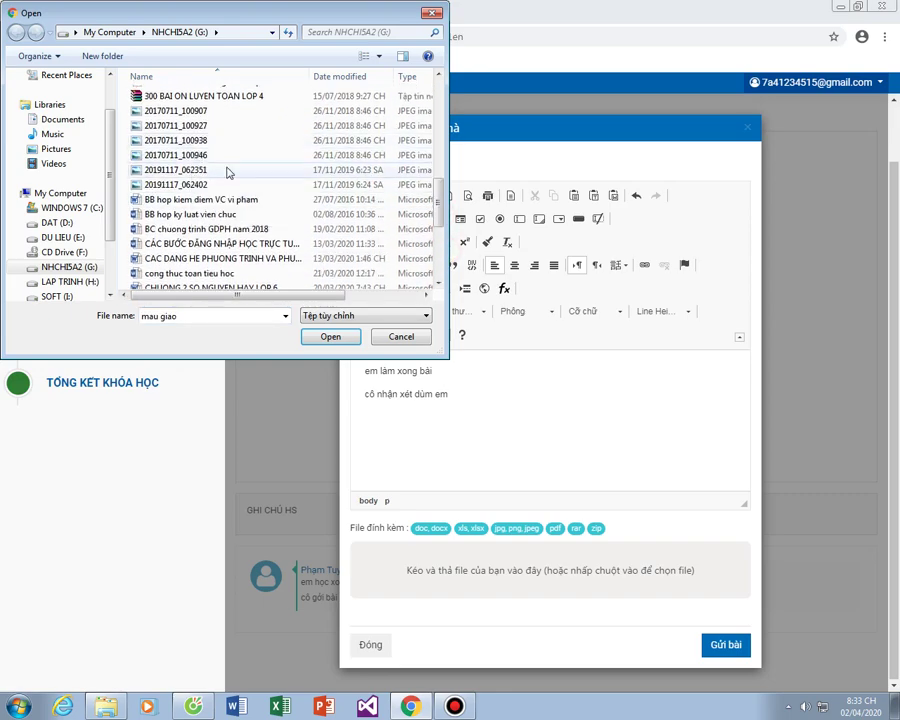
scroll(428, 194, "down", 4)
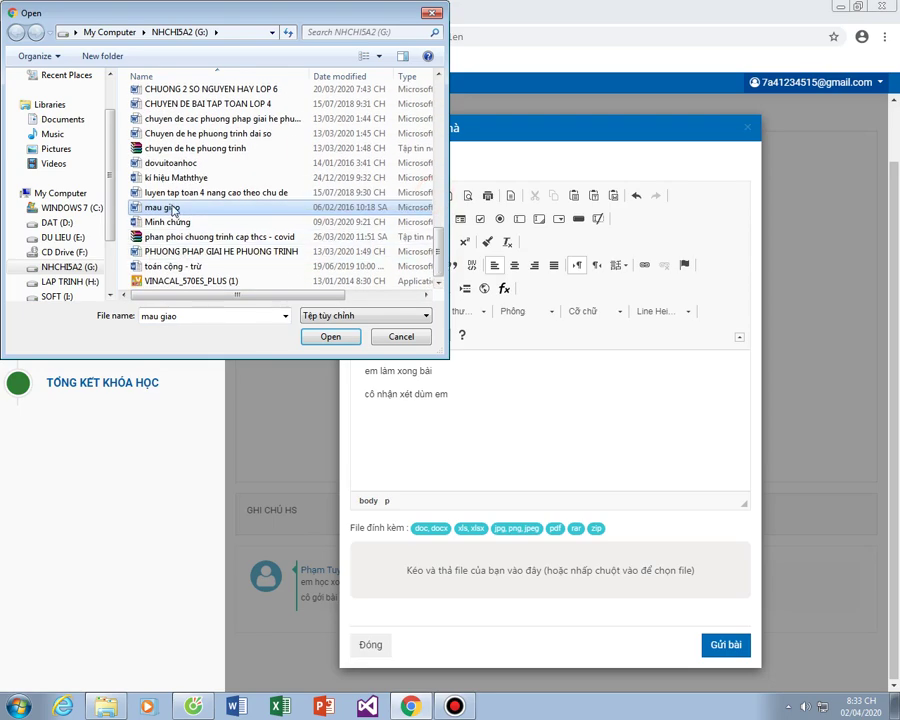
left_click(330, 336)
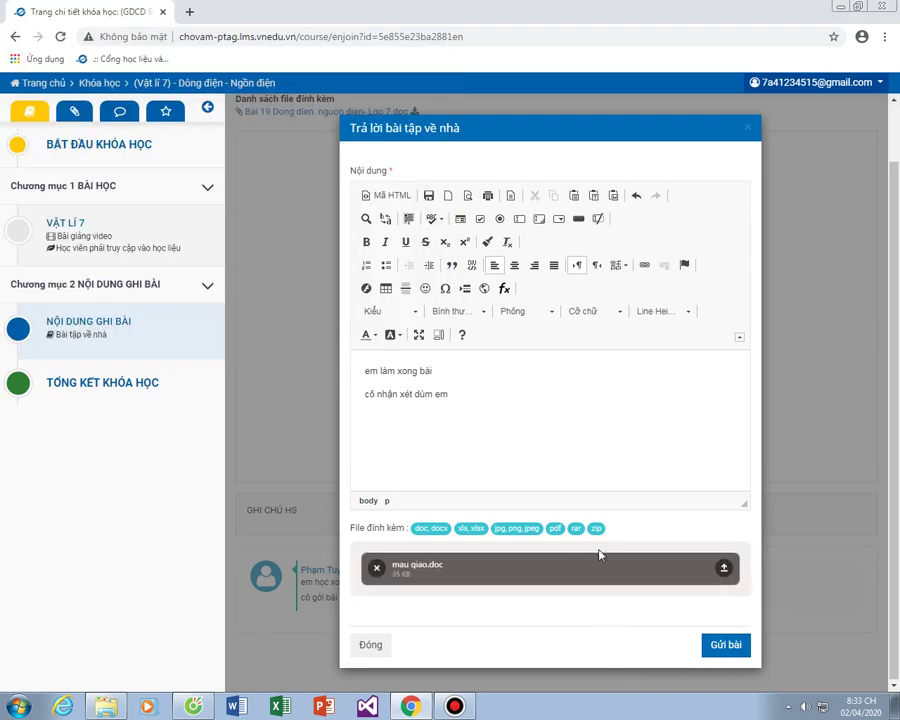
left_click(723, 569)
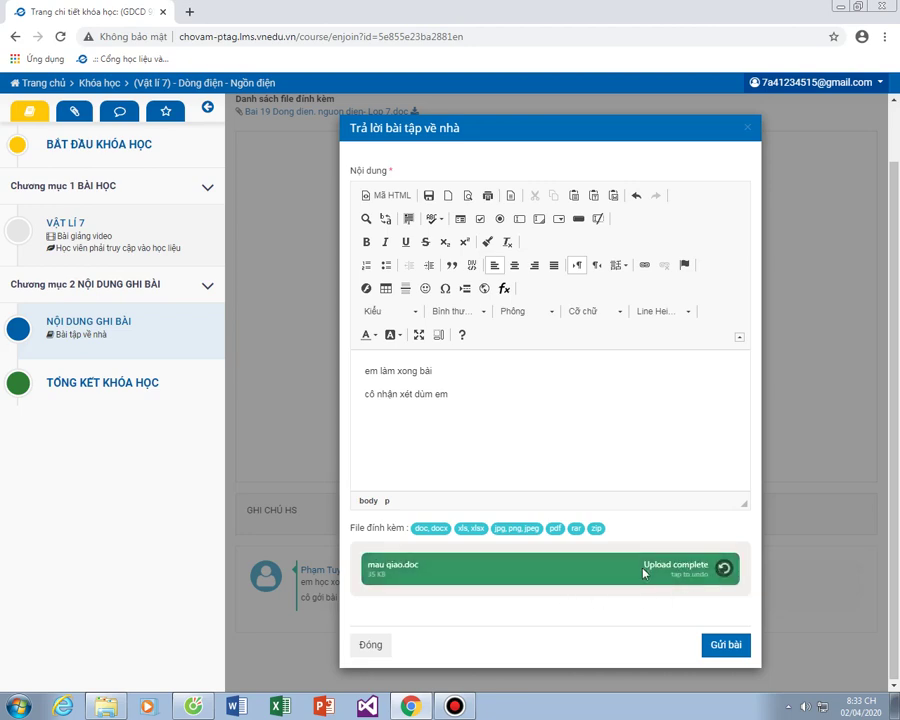
left_click(725, 644)
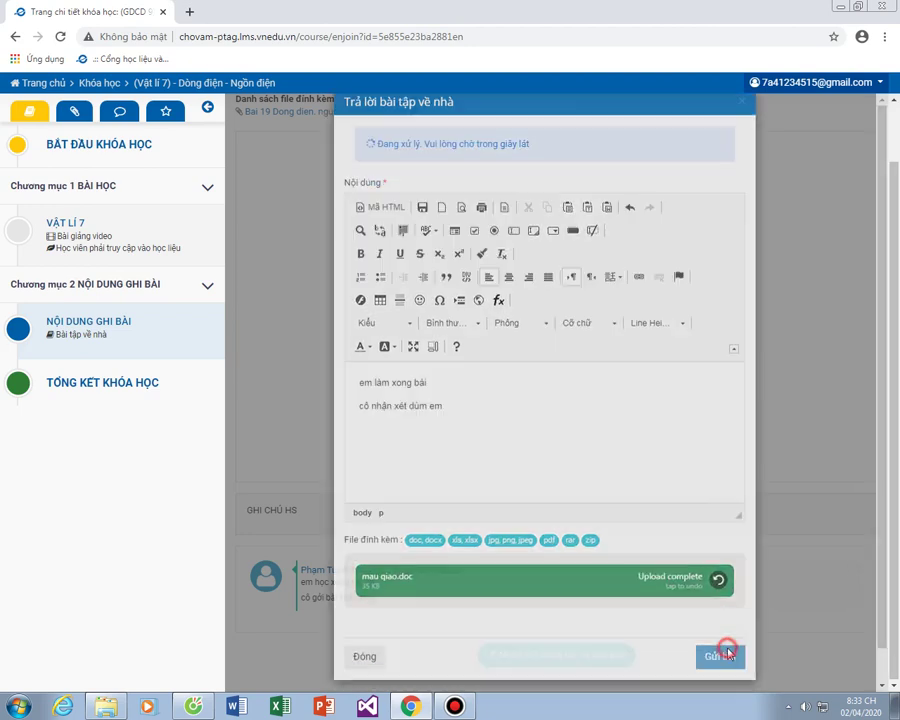
scroll(565, 559, "down", 1)
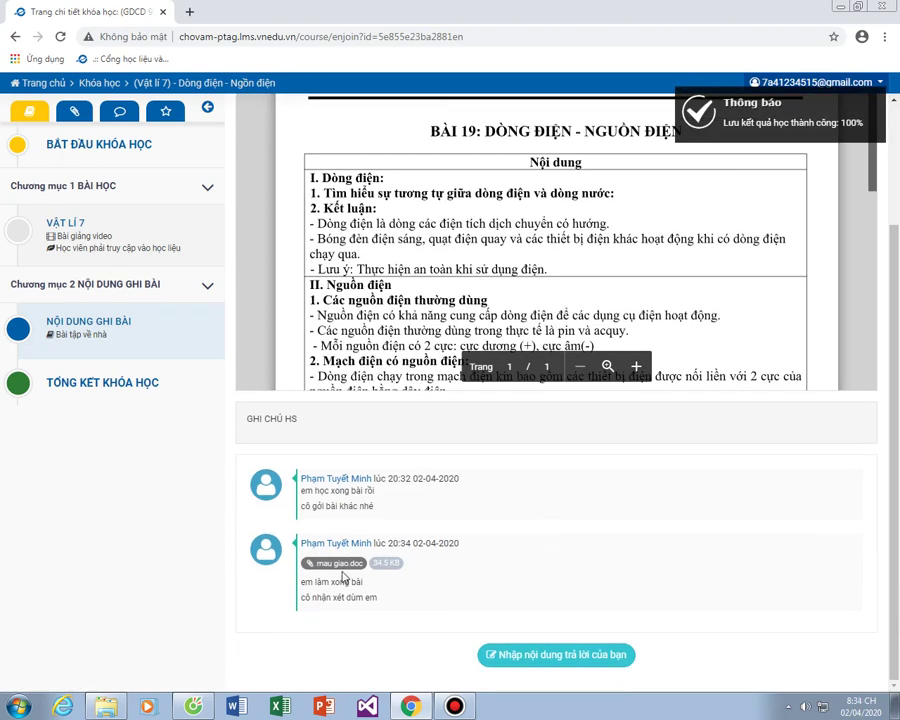